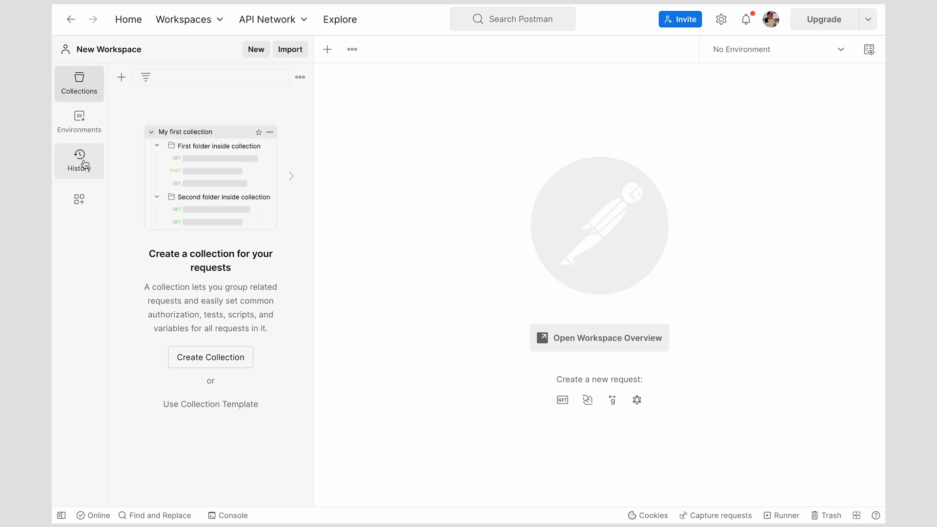
# In Configure sidebar, turn on APIs, Mock Servers and Monitors, and turn off Environments
pyautogui.click(74, 204)
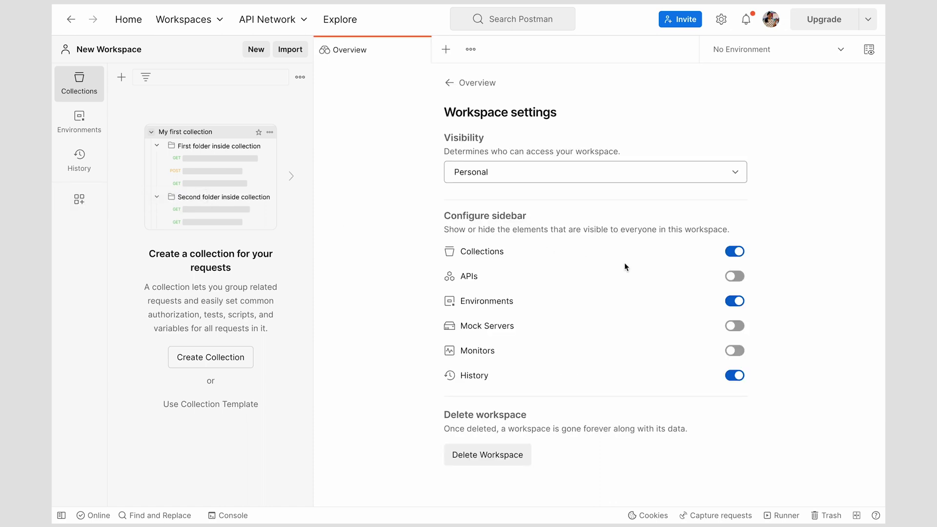
pyautogui.click(734, 279)
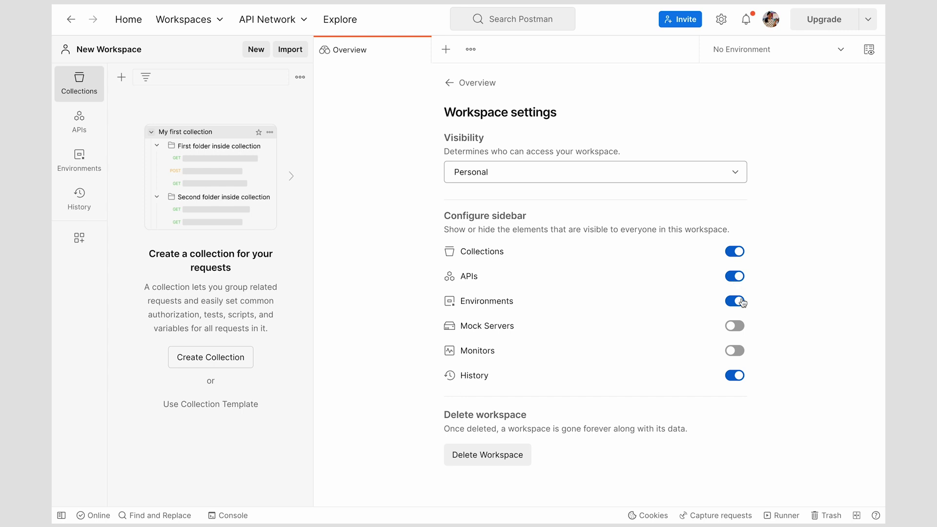
pyautogui.click(740, 330)
pyautogui.click(737, 352)
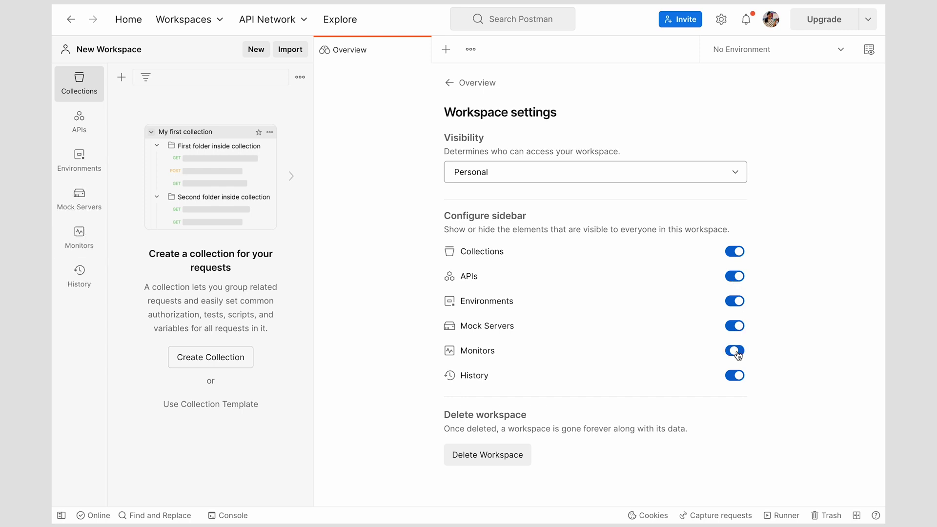
pyautogui.click(735, 329)
pyautogui.click(734, 306)
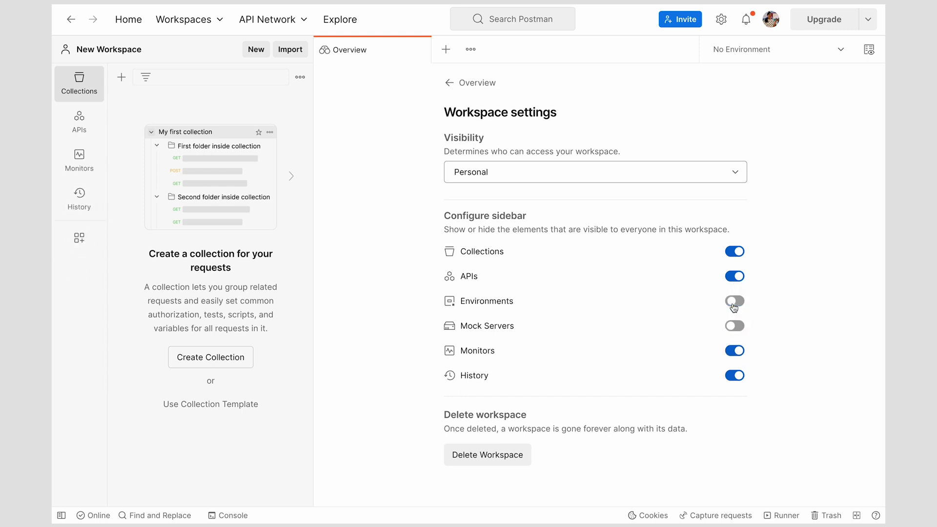
pyautogui.click(734, 327)
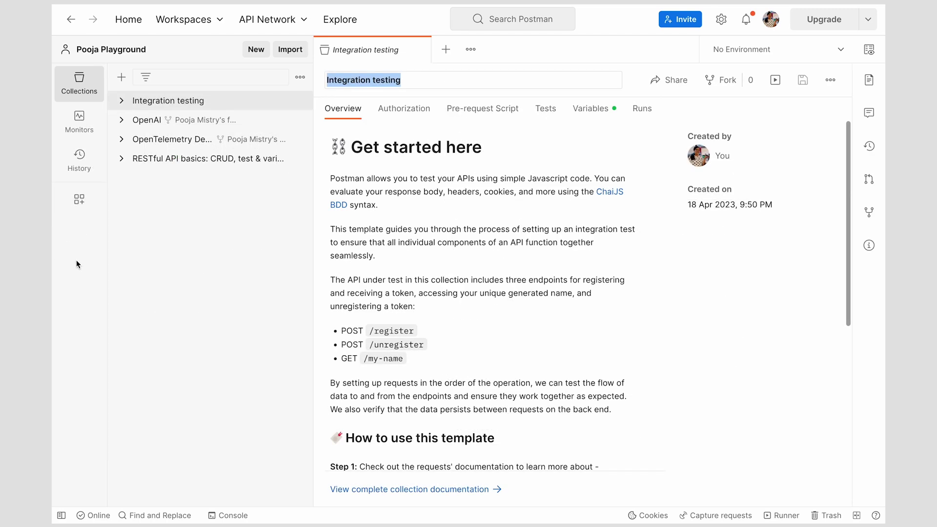
# Turn on APIs, Environments and Mock Servers in the sidebar configuration
pyautogui.rightClick(76, 260)
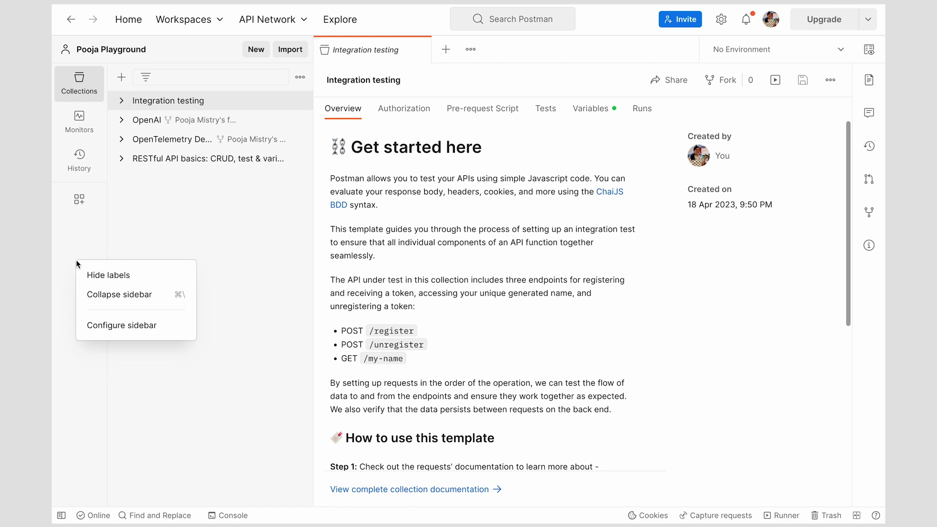
pyautogui.click(125, 328)
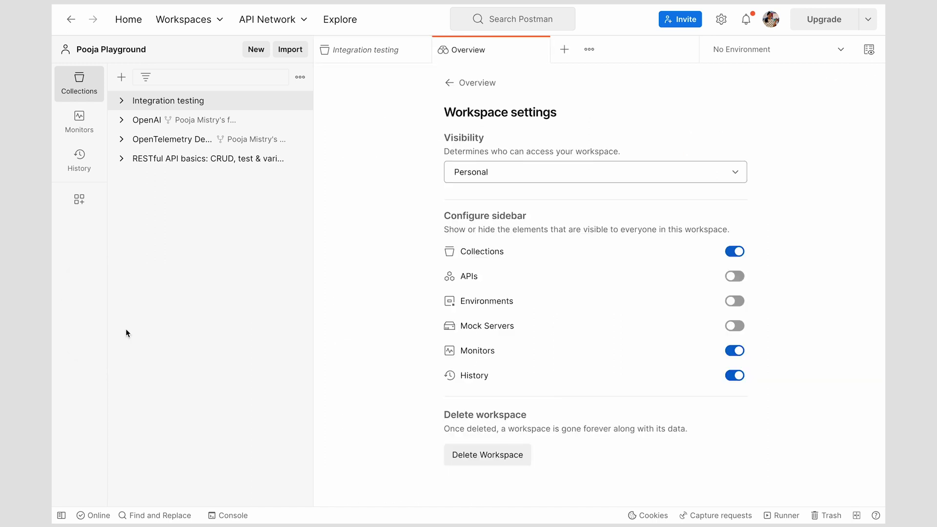
pyautogui.click(736, 277)
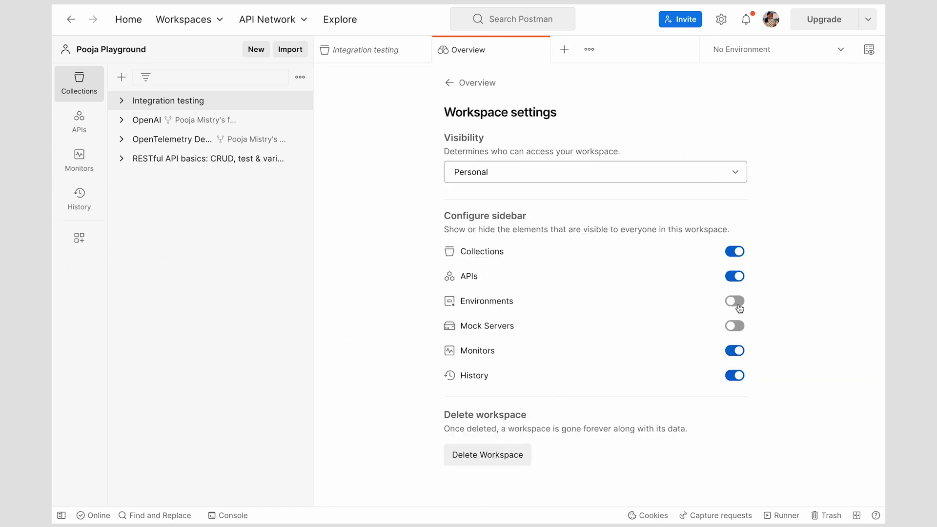
pyautogui.click(734, 301)
pyautogui.click(735, 326)
# Hide the sidebar labels and collapse the sidebar, then show the labels and expand it again
pyautogui.rightClick(76, 342)
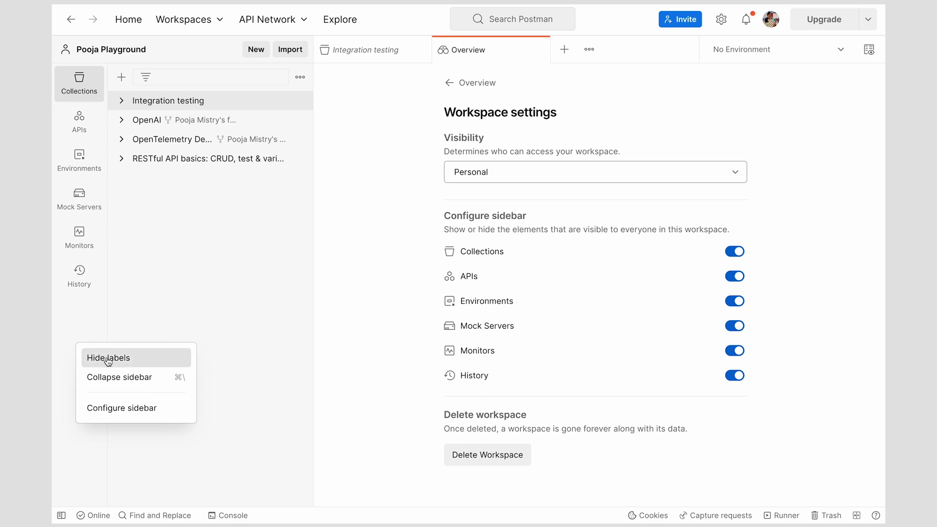
pyautogui.click(107, 360)
pyautogui.rightClick(75, 348)
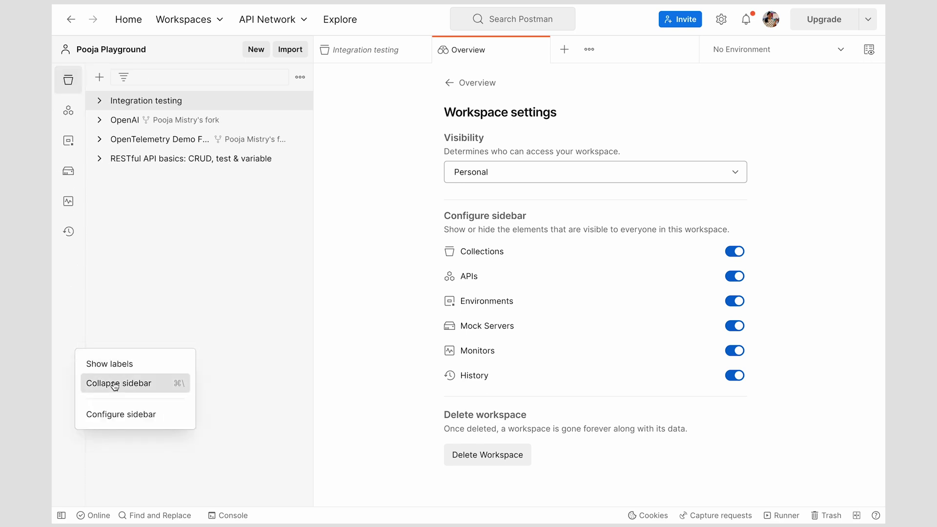
pyautogui.click(115, 383)
pyautogui.rightClick(67, 360)
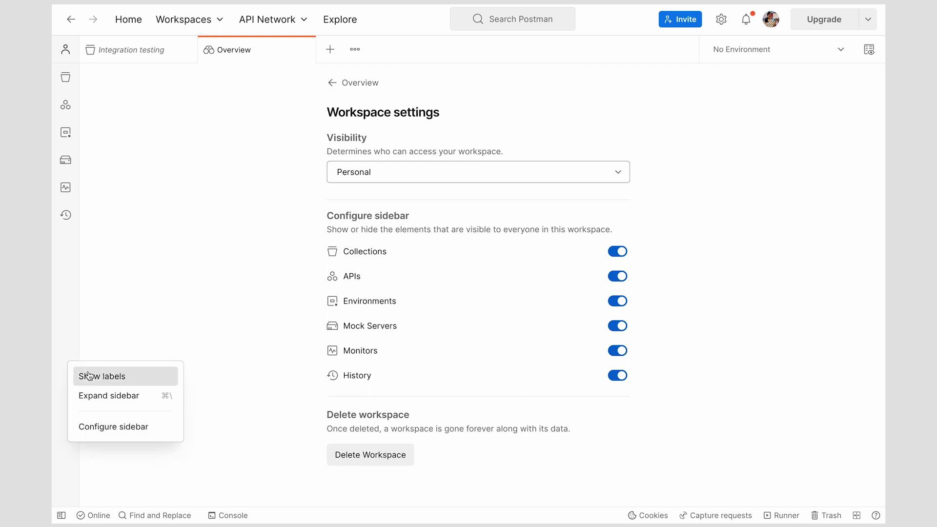
pyautogui.click(88, 375)
pyautogui.rightClick(75, 373)
pyautogui.click(101, 405)
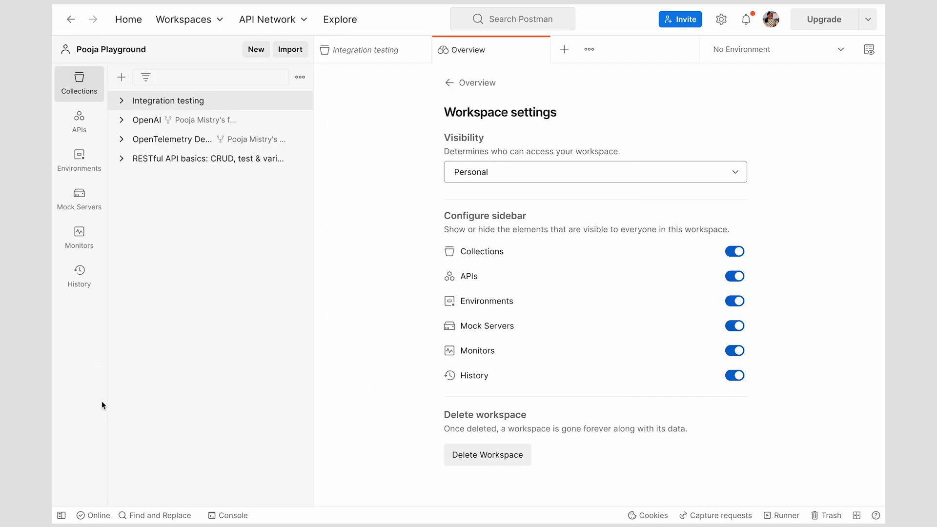